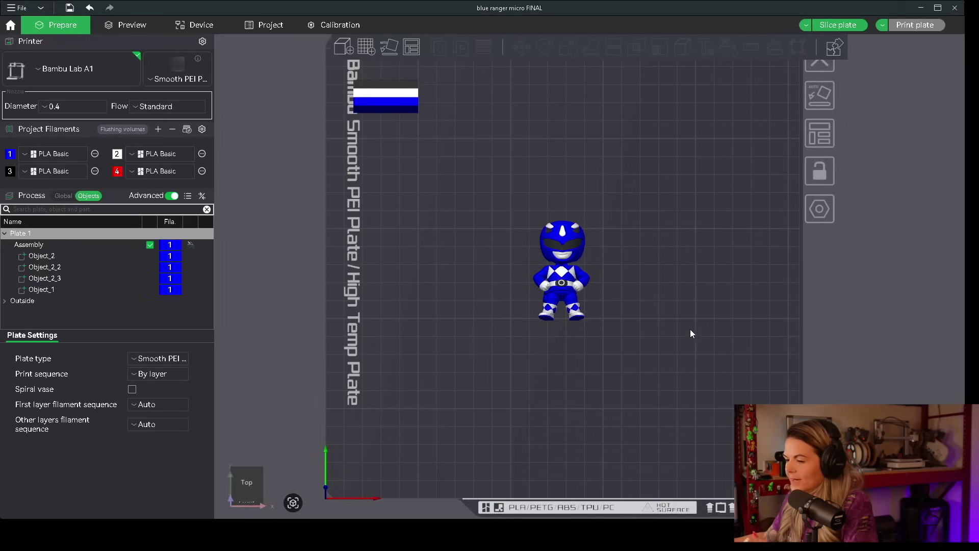
pyautogui.scroll(5, 644, 336)
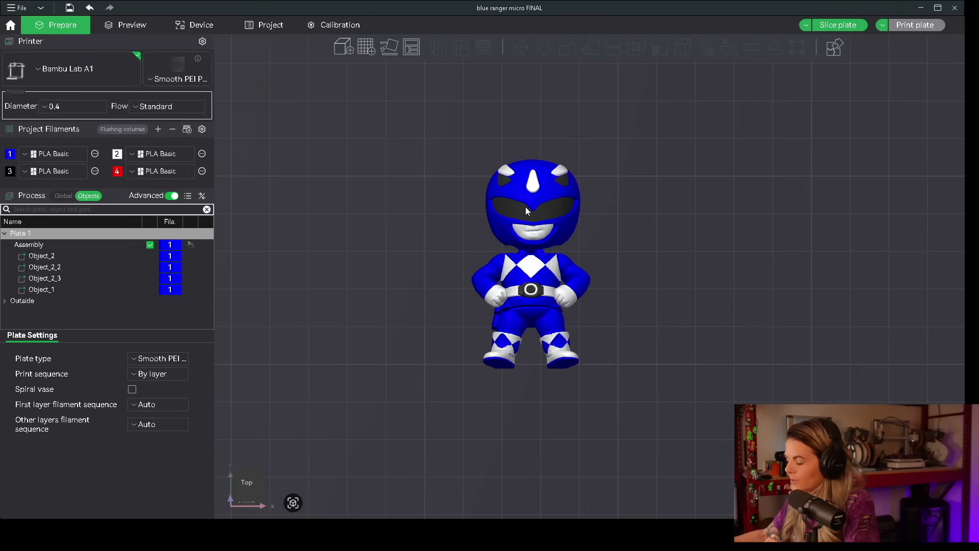
pyautogui.moveTo(650, 276); pyautogui.dragTo(655, 300)
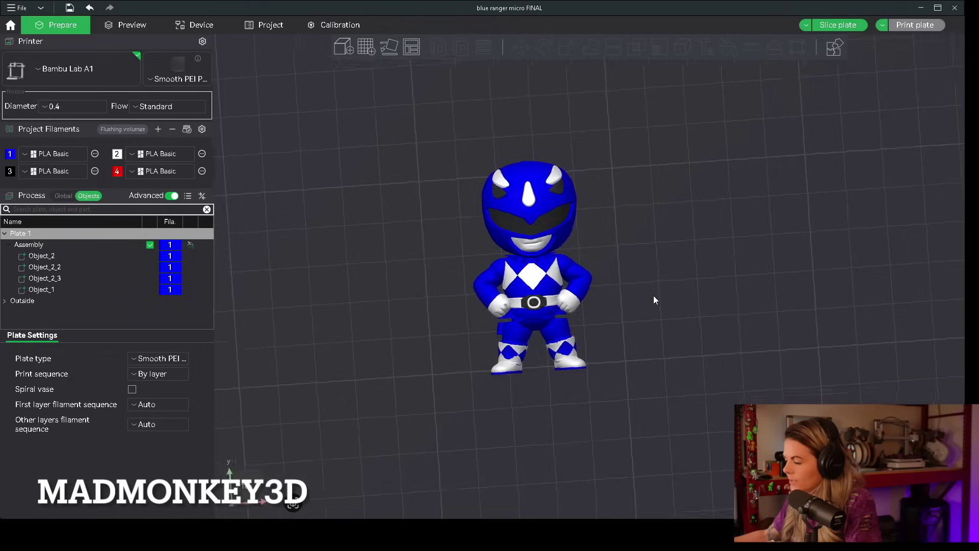
pyautogui.scroll(-3, 651, 306)
pyautogui.press('1')
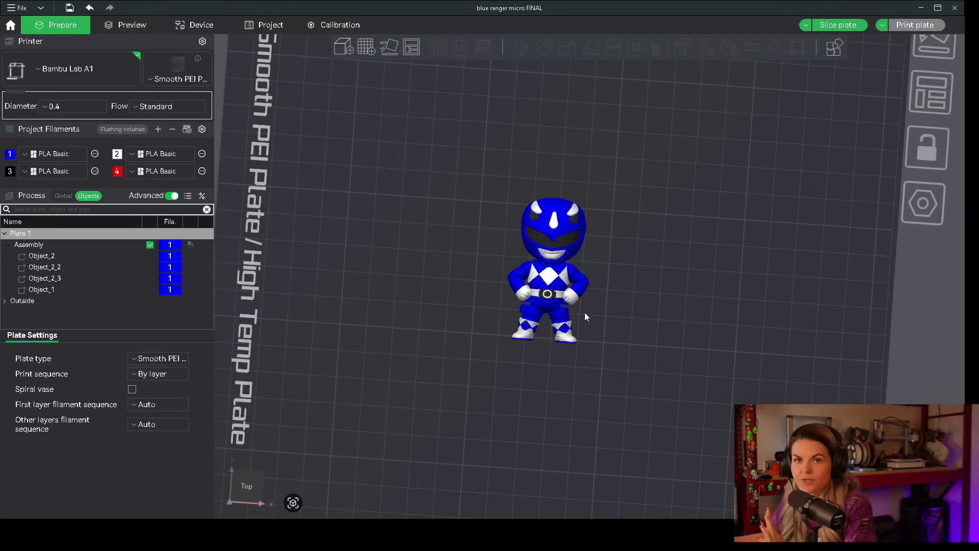
pyautogui.click(547, 301)
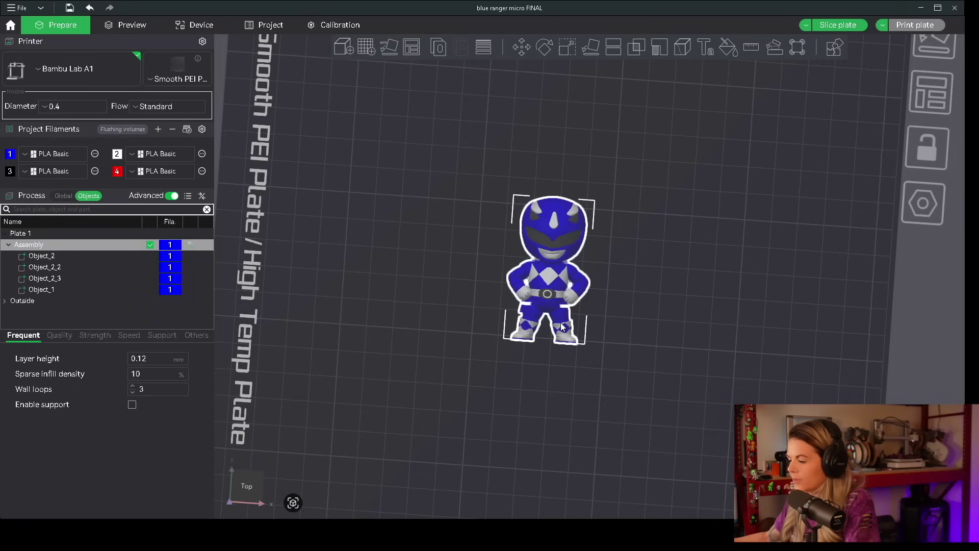
# - Nudge the ranger assembly slightly right on the plate, undoing the extra nudge
pyautogui.moveTo(567, 327); pyautogui.dragTo(586, 325)
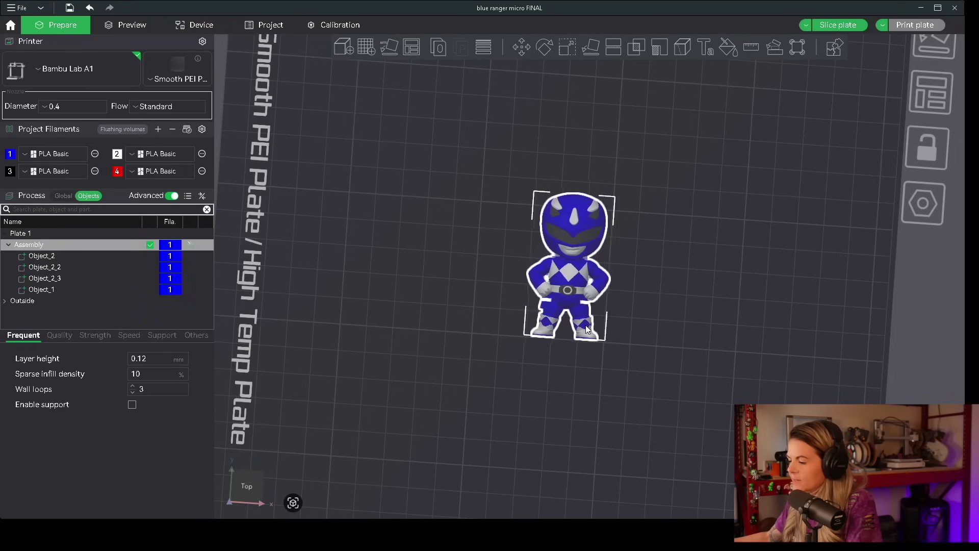
pyautogui.hotkey('ctrl', 'z')
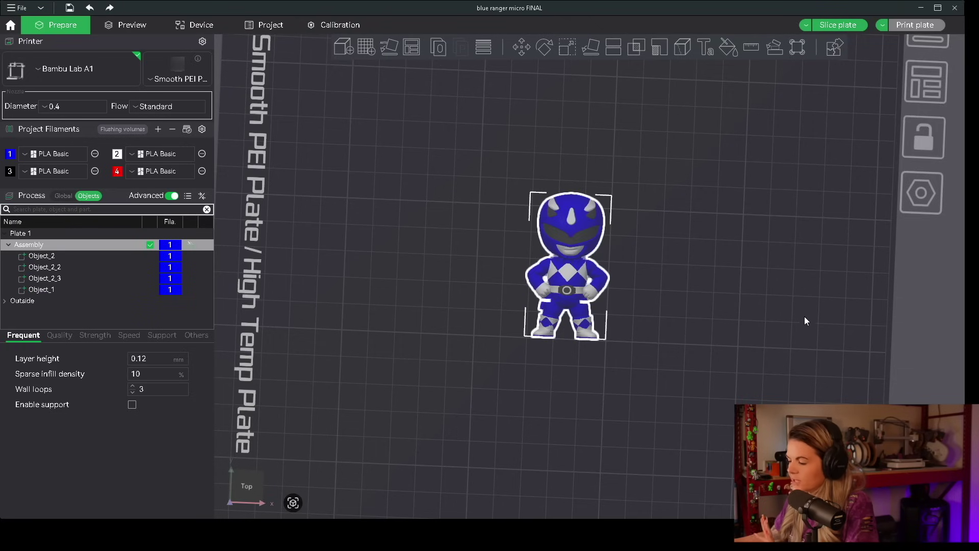
pyautogui.moveTo(933, 308); pyautogui.dragTo(920, 309)
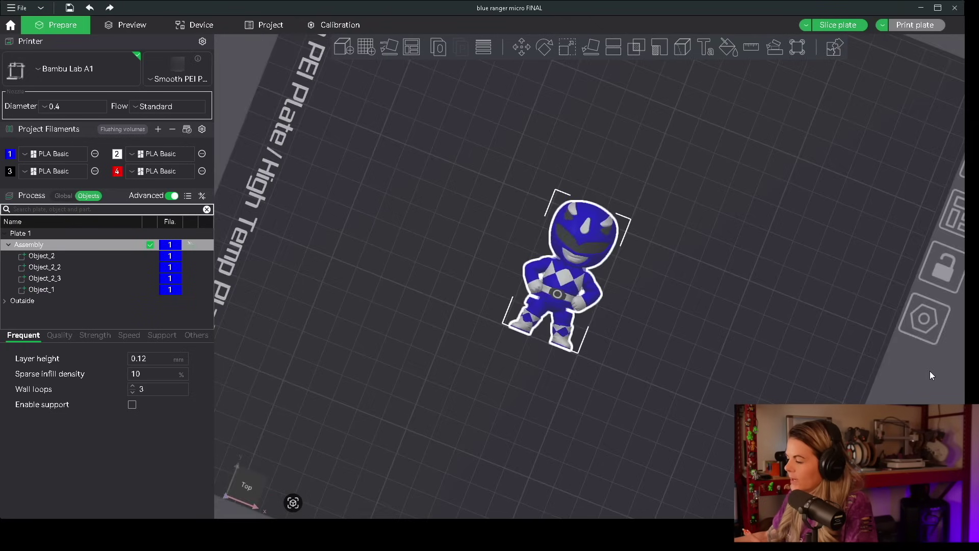
# - Orbit to the Bottom view, zoom in and centre the figure's underside
pyautogui.moveTo(930, 375); pyautogui.dragTo(832, 265)
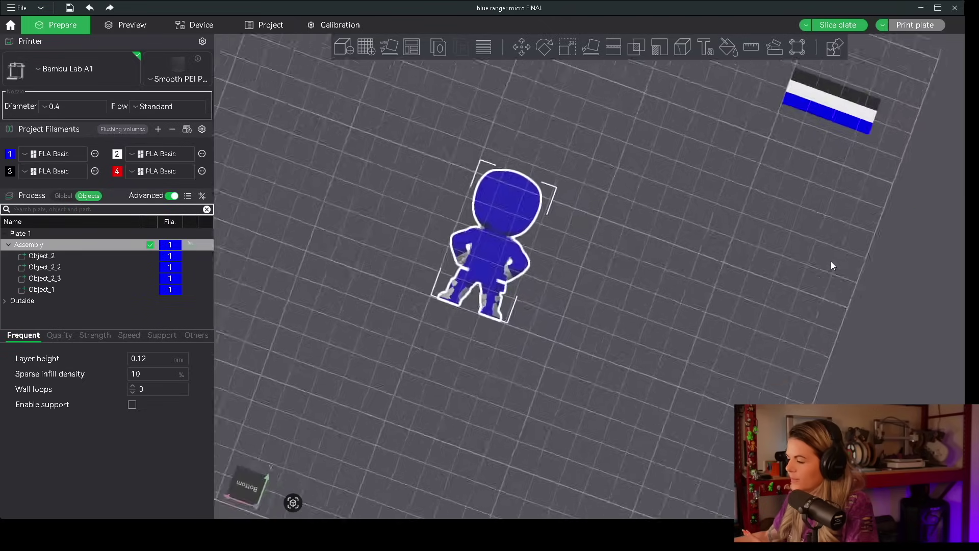
pyautogui.press('2')
pyautogui.scroll(5, 552, 249)
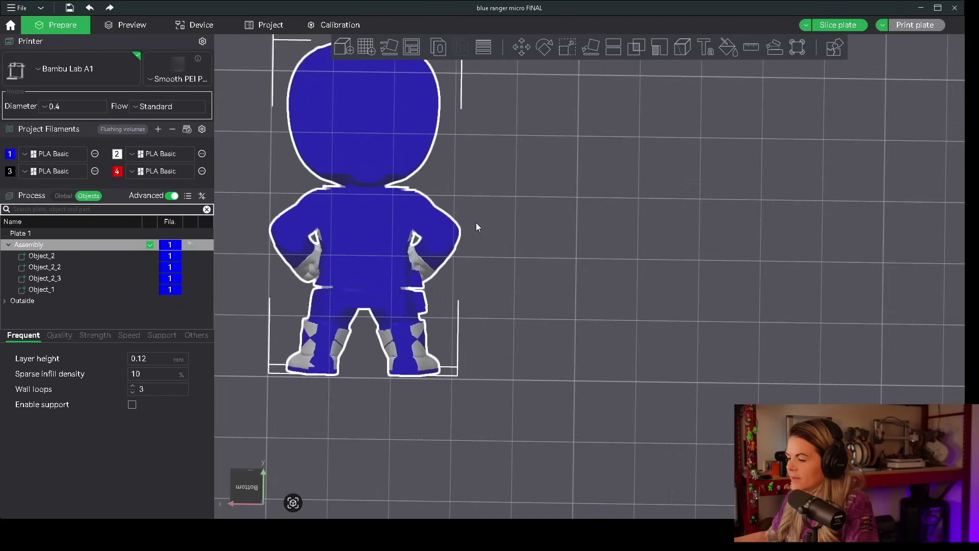
pyautogui.moveTo(476, 222); pyautogui.dragTo(678, 330, button='right')
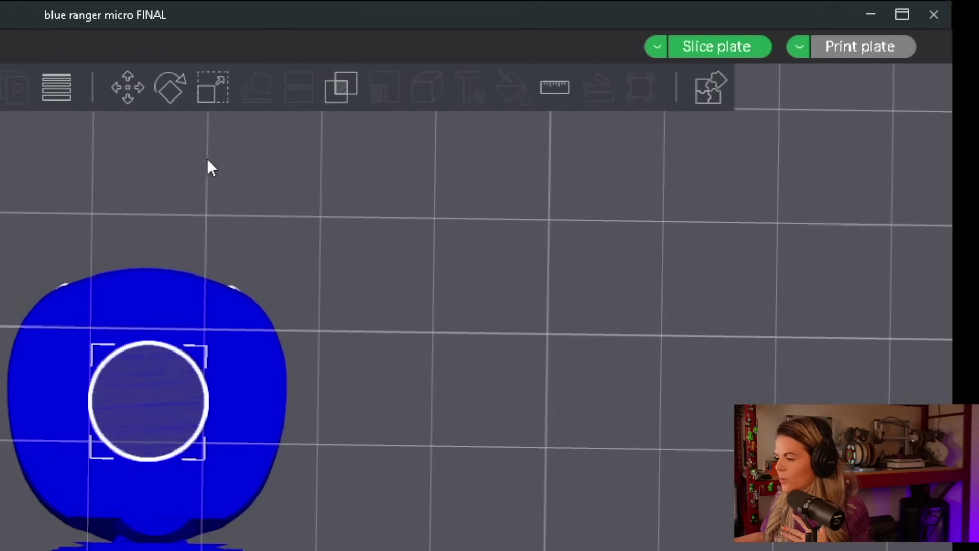
# - Scale the Generic-Disc to 8.96 × 8.96 mm across and 2.71 mm thick
pyautogui.click(212, 88)
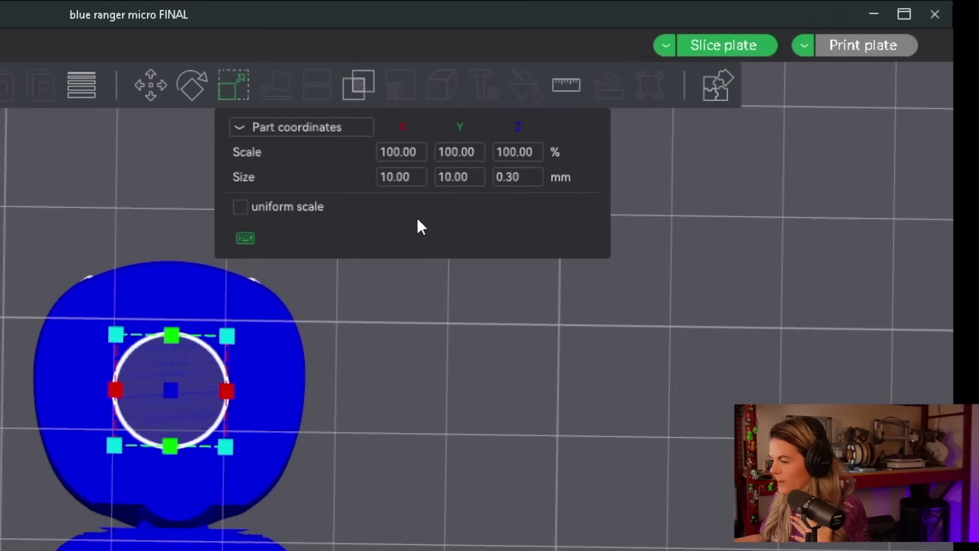
pyautogui.click(403, 177)
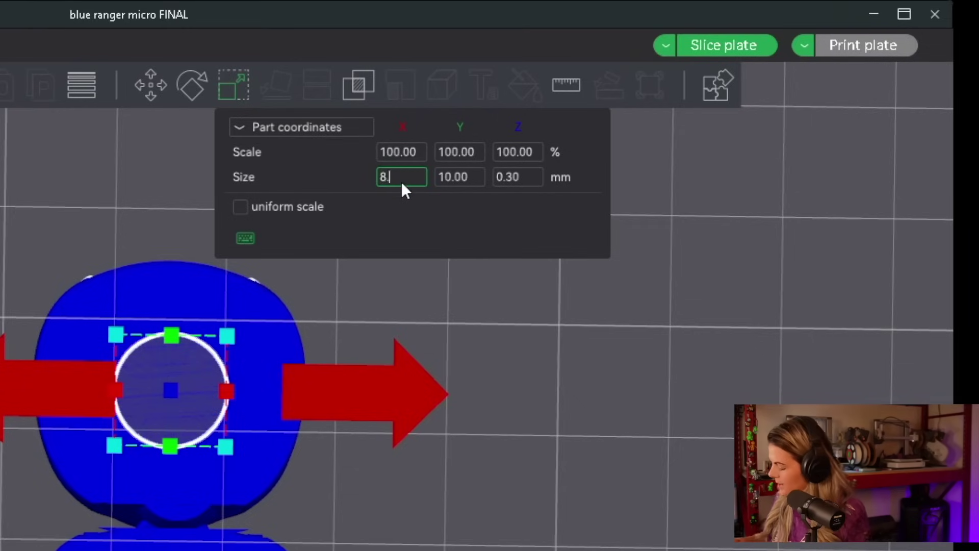
pyautogui.write('8.96')
pyautogui.click(452, 176)
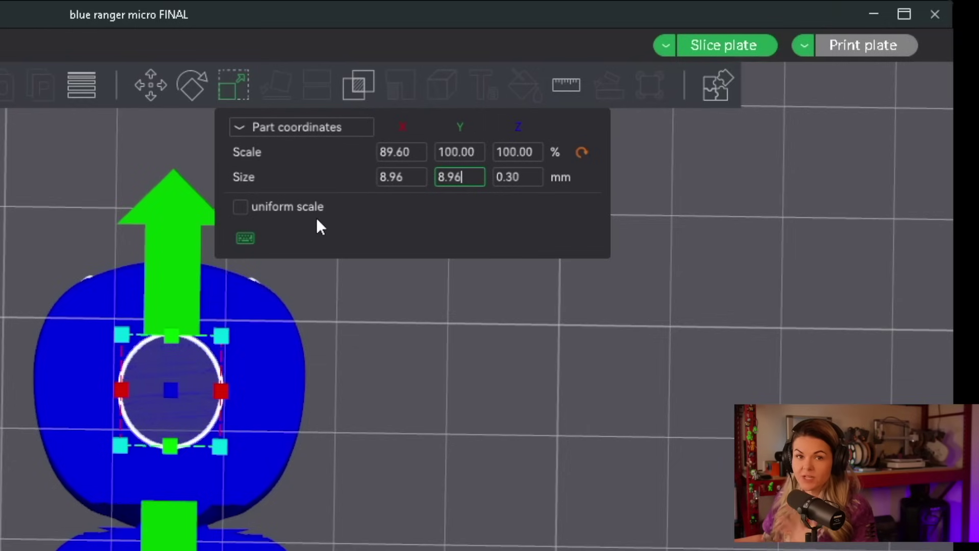
pyautogui.click(530, 177)
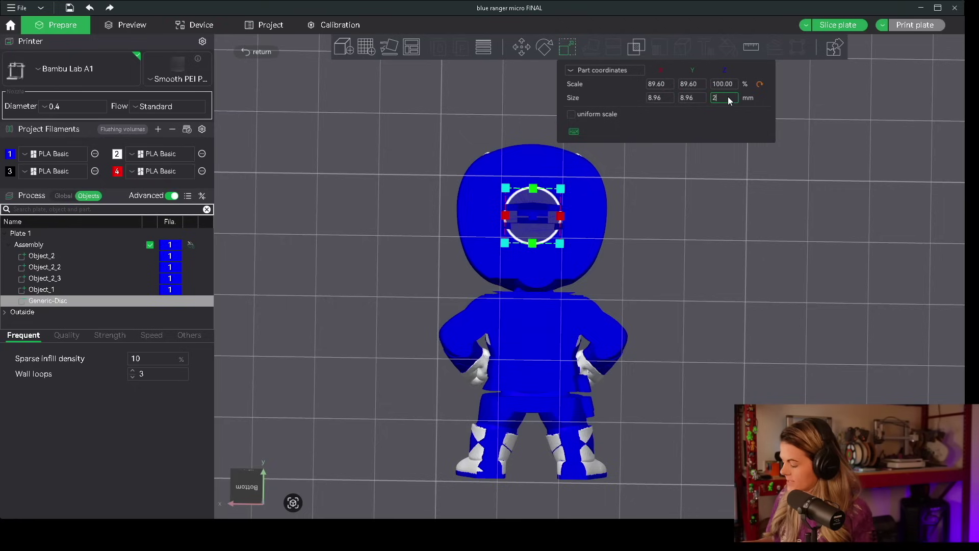
pyautogui.doubleClick(727, 96)
pyautogui.write('2.71')
pyautogui.press('Return')
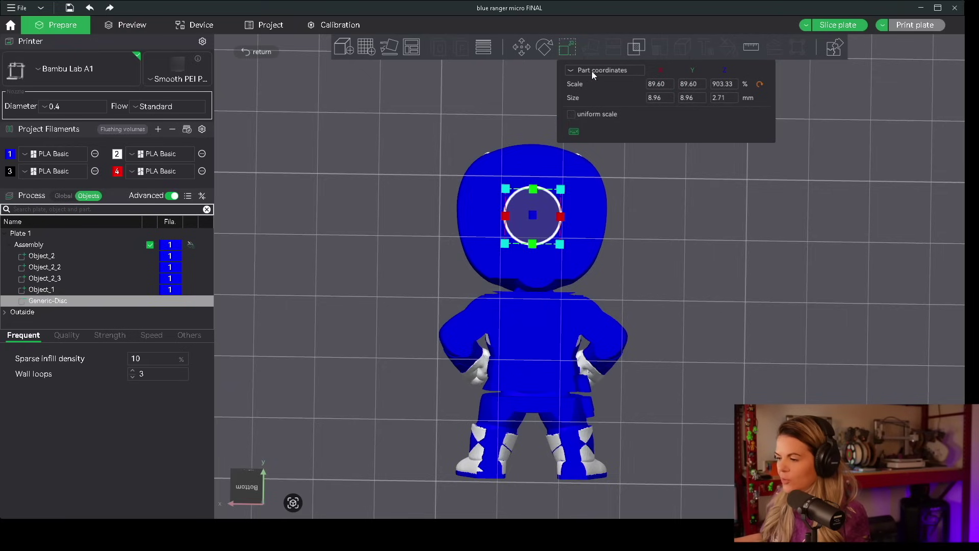
pyautogui.click(522, 46)
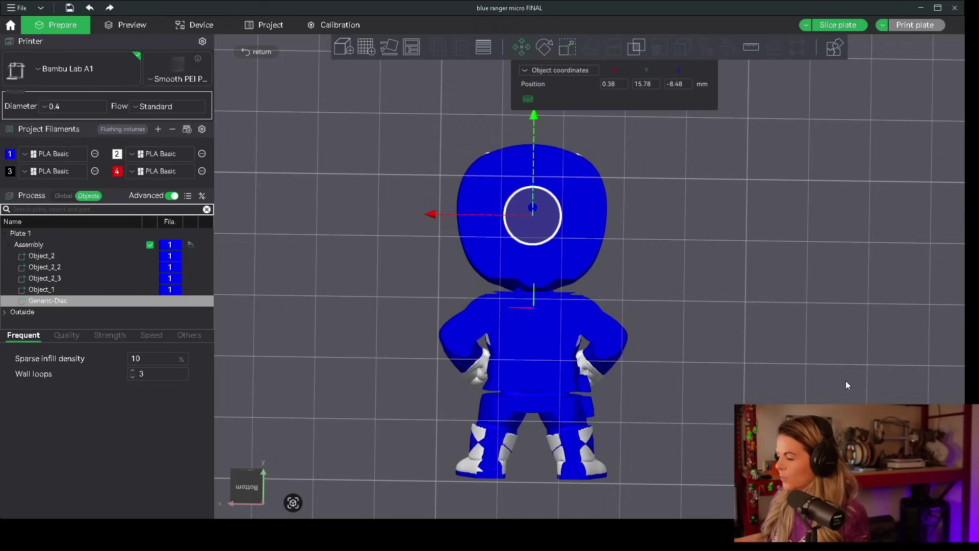
# - Orbit and zoom the view to see the ranger's head and disc from the side
pyautogui.moveTo(846, 387); pyautogui.dragTo(719, 392)
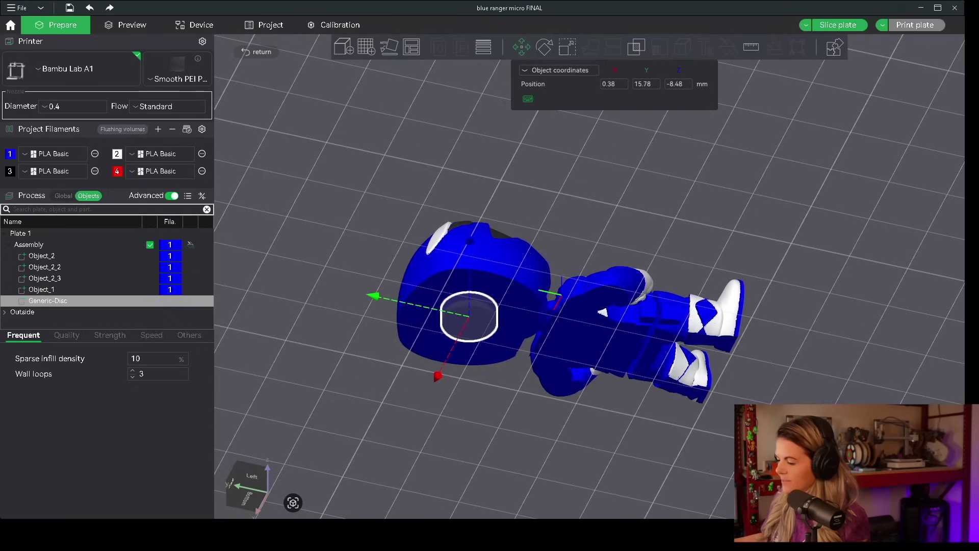
pyautogui.scroll(5, 461, 403)
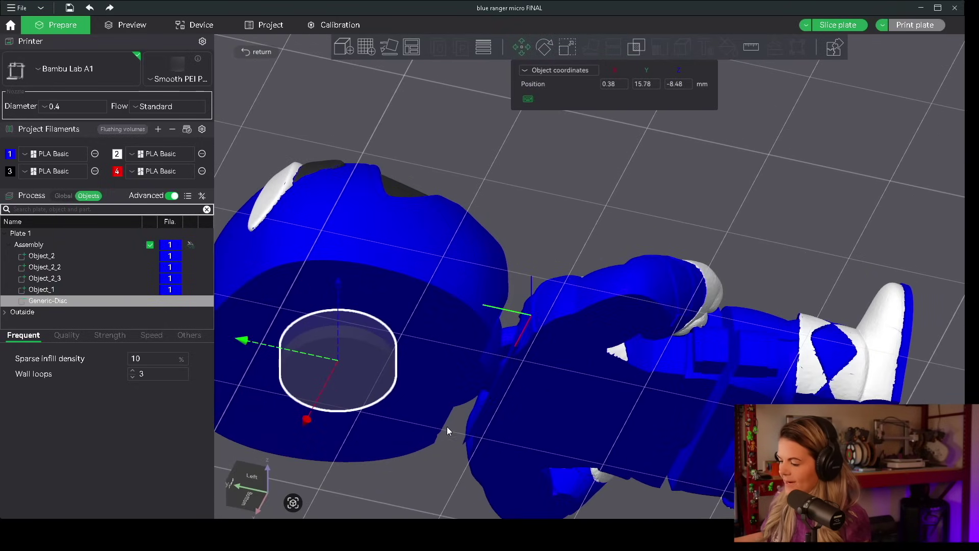
pyautogui.moveTo(448, 468); pyautogui.dragTo(491, 415)
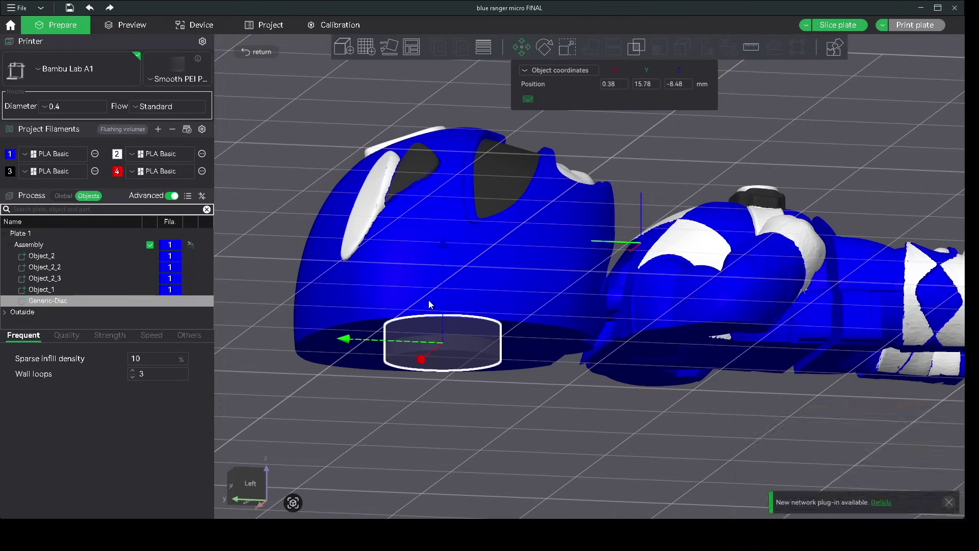
pyautogui.scroll(3, 427, 299)
# - Raise the disc into the head to Z -6.88 mm, then slice the plate for preview
pyautogui.scroll(2, 383, 319)
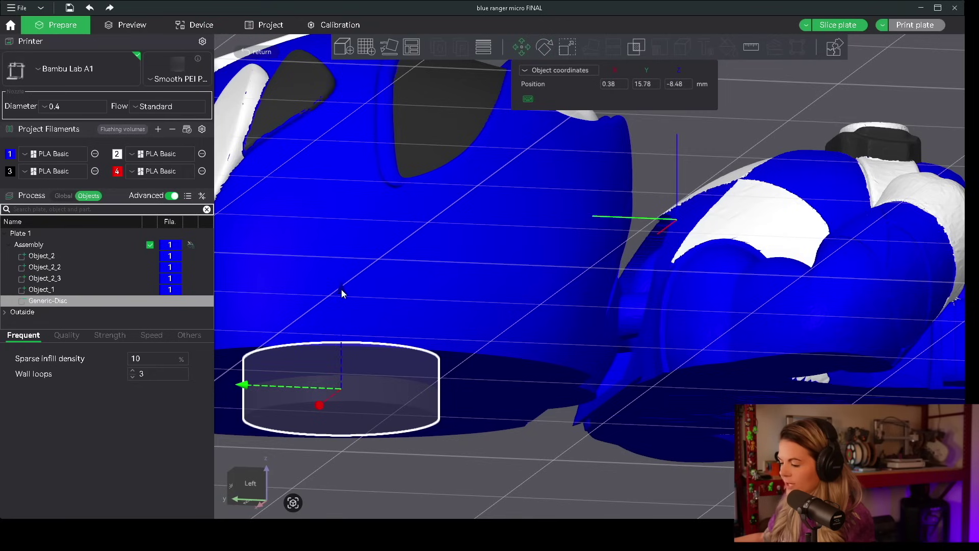
pyautogui.moveTo(341, 291); pyautogui.dragTo(349, 271)
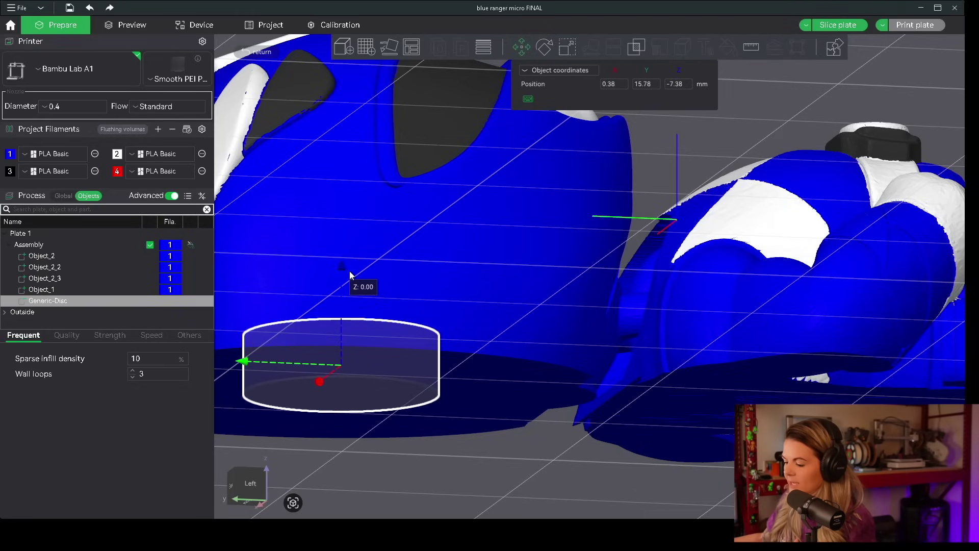
pyautogui.scroll(1, 347, 272)
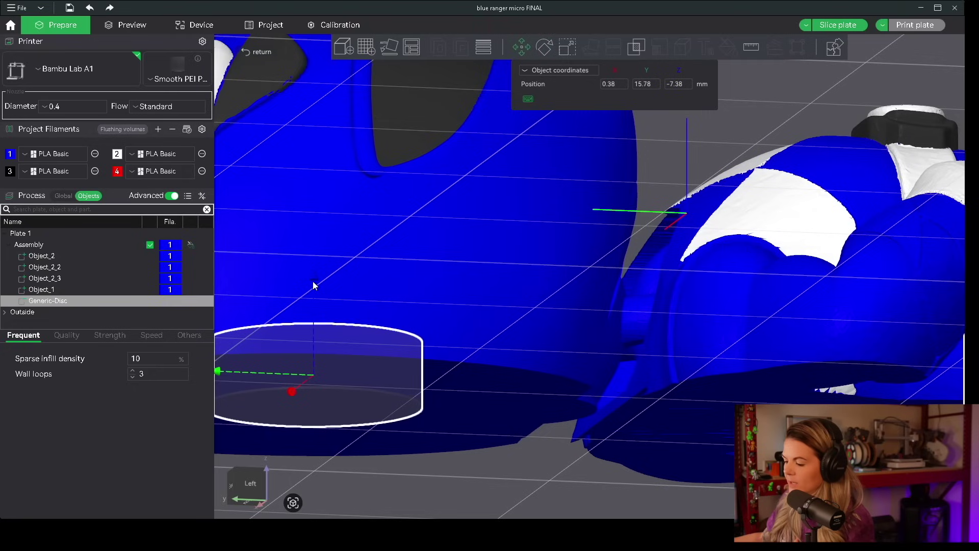
pyautogui.moveTo(314, 279); pyautogui.dragTo(314, 279)
pyautogui.moveTo(381, 293); pyautogui.dragTo(458, 278, button='middle')
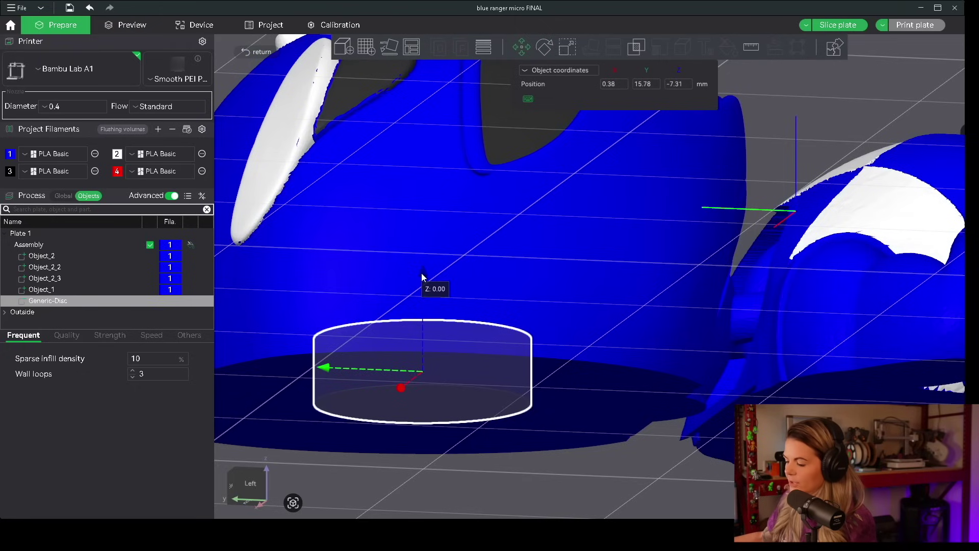
pyautogui.moveTo(422, 276); pyautogui.dragTo(422, 276)
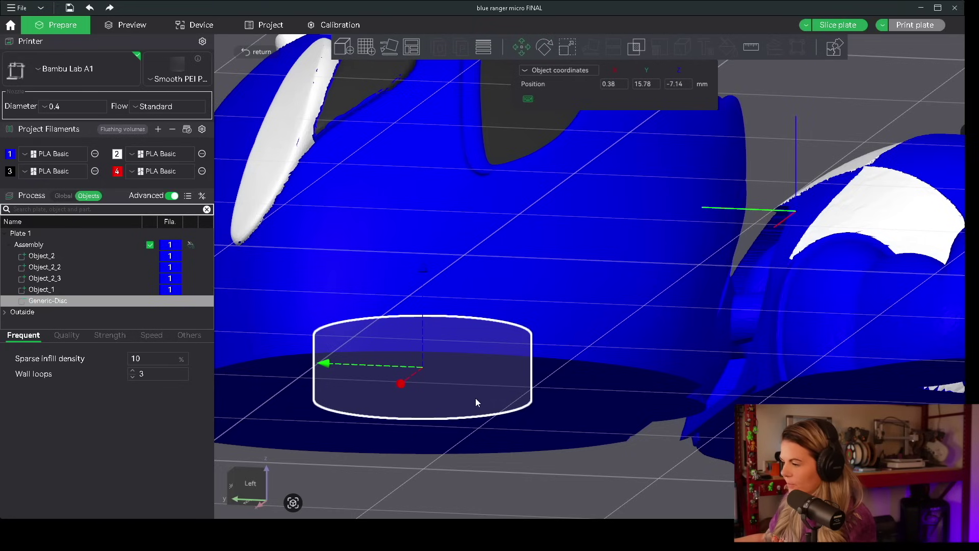
pyautogui.moveTo(590, 475)
pyautogui.mouseDown()
pyautogui.moveTo(577, 479)
pyautogui.moveTo(592, 481)
pyautogui.mouseUp()
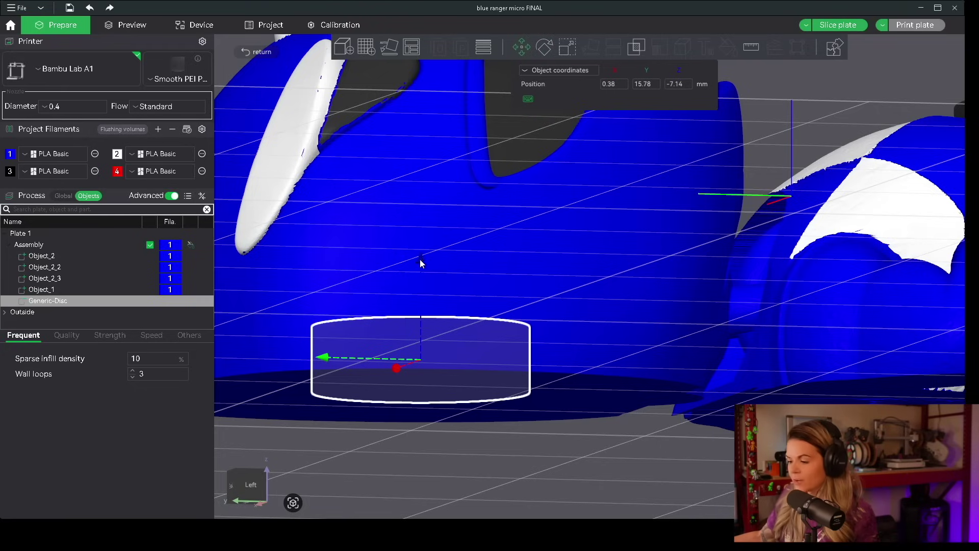
pyautogui.moveTo(421, 259); pyautogui.dragTo(414, 264)
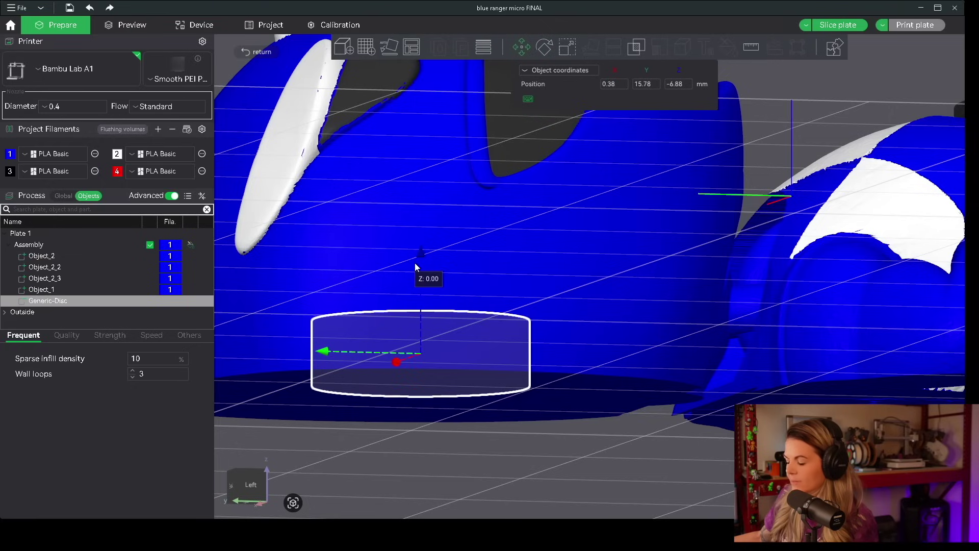
pyautogui.click(128, 24)
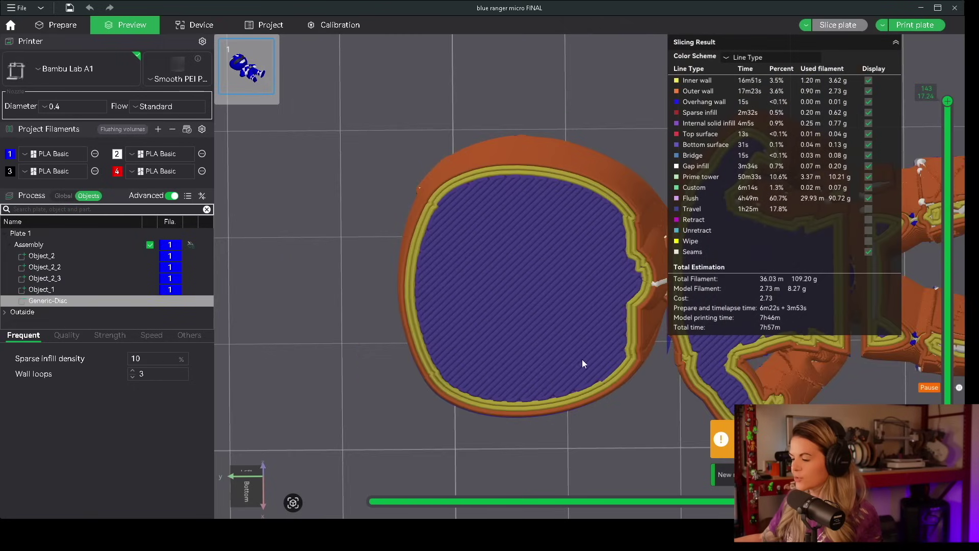
# - Tilt the sliced preview for a look, then return to the Prepare workspace
pyautogui.moveTo(653, 423); pyautogui.dragTo(421, 359)
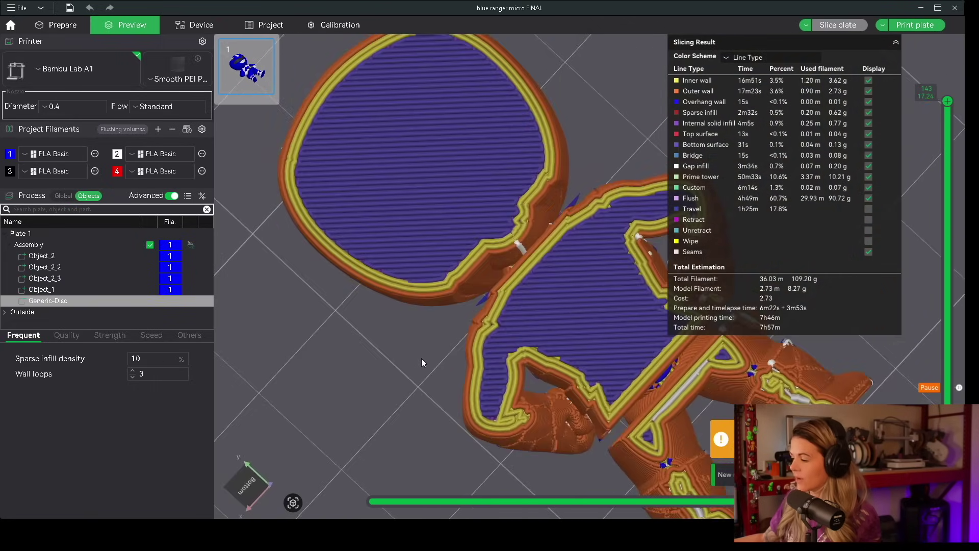
pyautogui.scroll(-5, 455, 227)
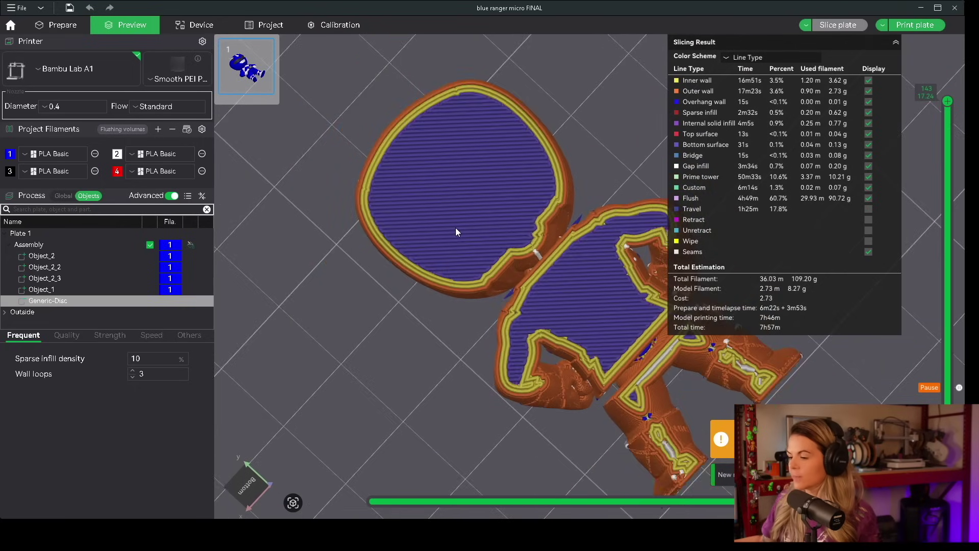
pyautogui.click(58, 26)
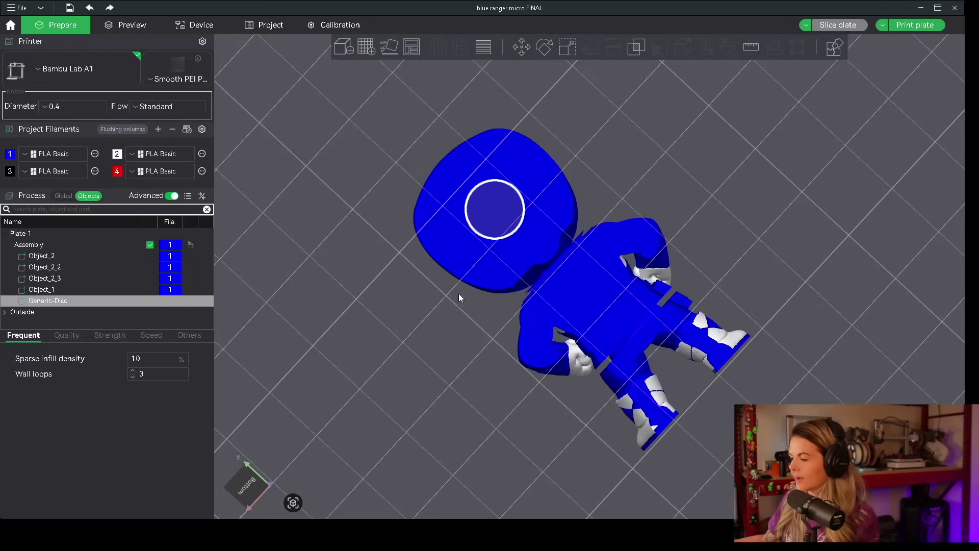
# - In Left view, lower the Generic-Disc to Z -7.06 mm and re-slice the plate
pyautogui.press('5')
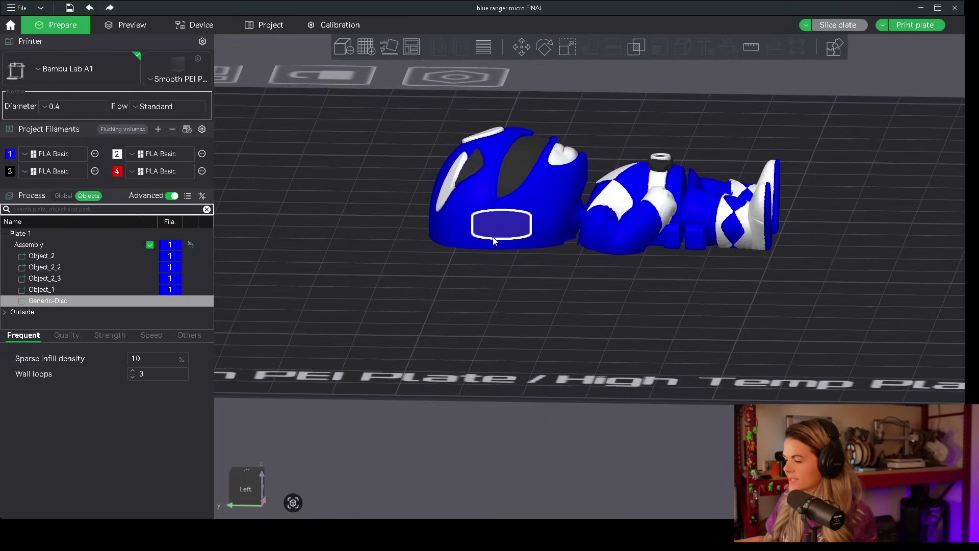
pyautogui.click(501, 226)
pyautogui.scroll(5, 501, 229)
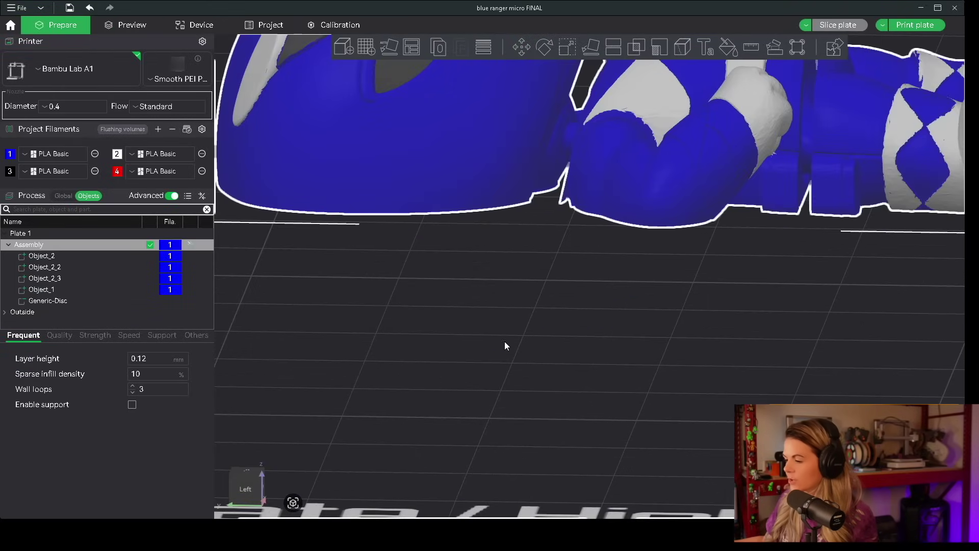
pyautogui.click(501, 263)
pyautogui.scroll(3, 501, 259)
pyautogui.moveTo(477, 324); pyautogui.dragTo(575, 445, button='right')
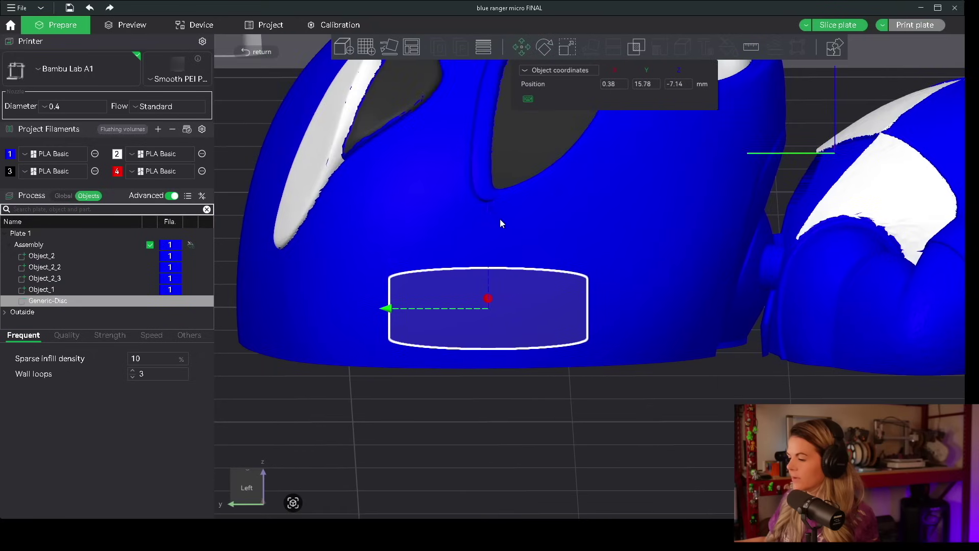
pyautogui.moveTo(489, 209); pyautogui.dragTo(479, 287)
pyautogui.click(117, 25)
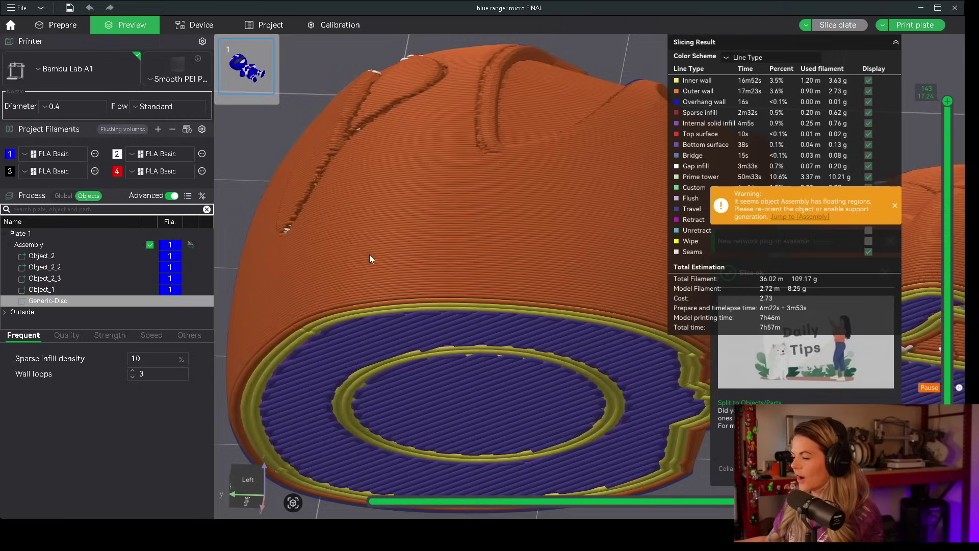
# - Inspect the resliced head's bottom layers from below, then return to Prepare
pyautogui.moveTo(370, 255); pyautogui.dragTo(393, 221)
pyautogui.moveTo(452, 259); pyautogui.dragTo(334, 305, button='middle')
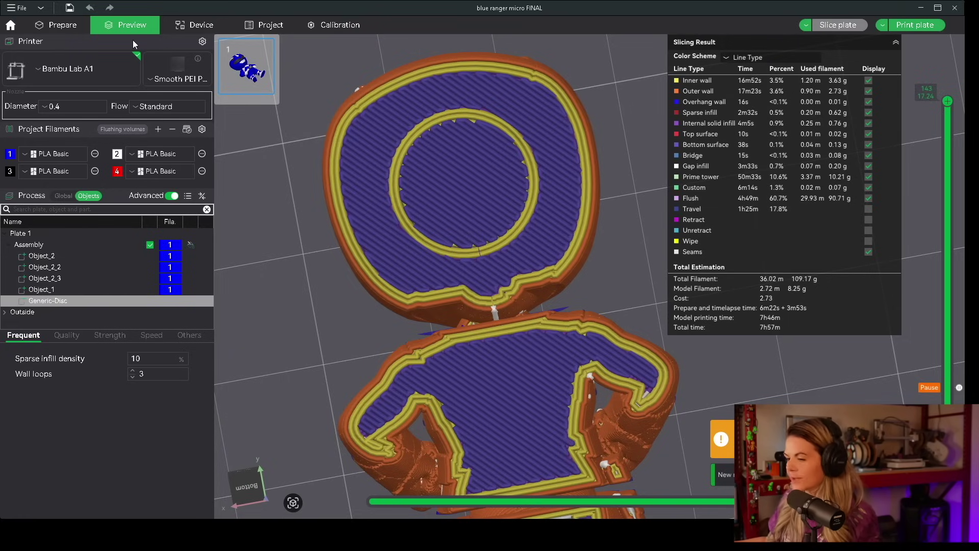
pyautogui.click(59, 27)
# - Undo the earlier disc moves, raise the disc to Z -6.97 mm, and re-slice
pyautogui.moveTo(696, 210); pyautogui.dragTo(644, 254)
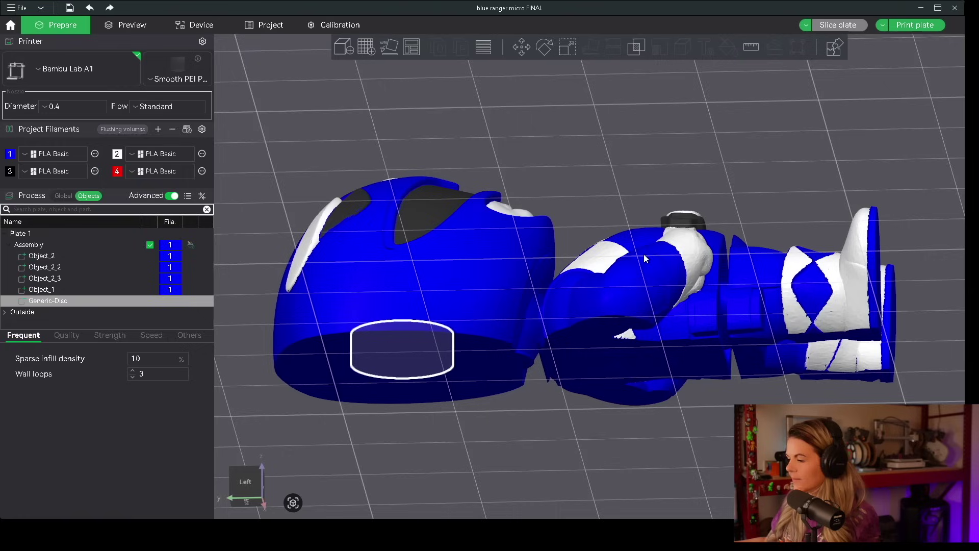
pyautogui.click(89, 8)
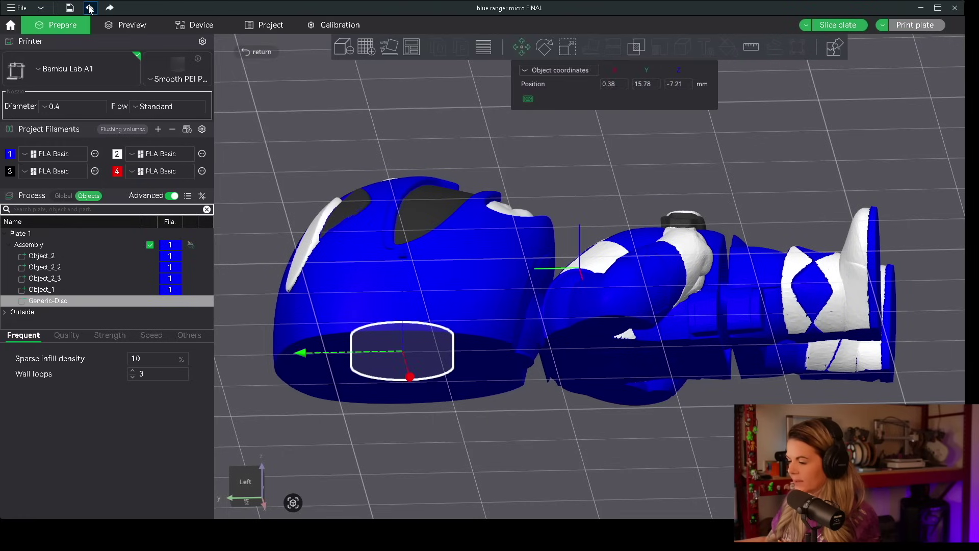
pyautogui.moveTo(473, 356); pyautogui.dragTo(421, 400)
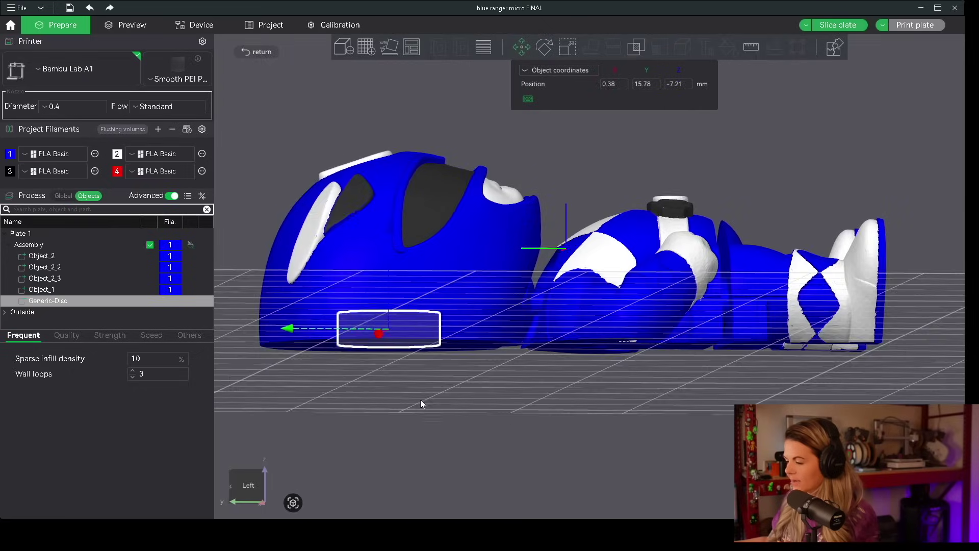
pyautogui.scroll(10, 421, 402)
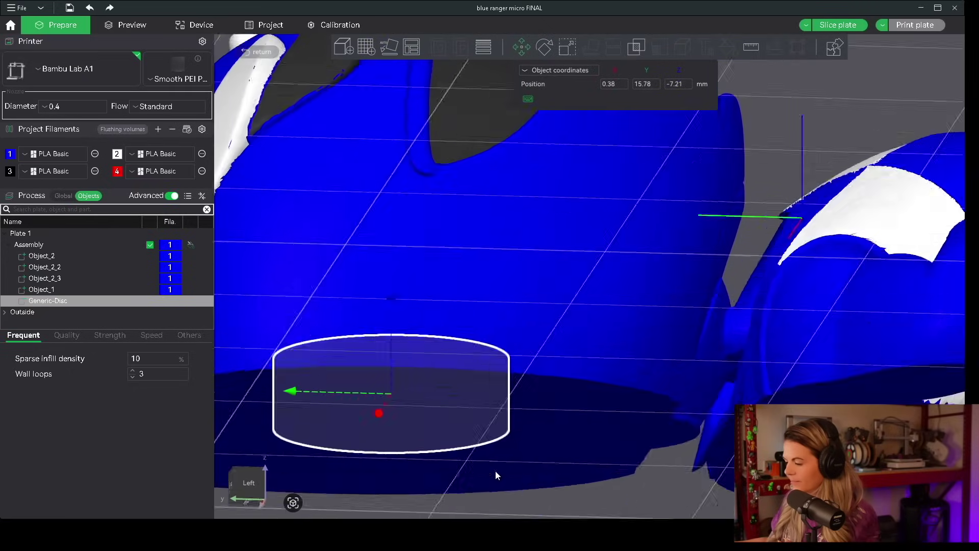
pyautogui.scroll(2, 496, 469)
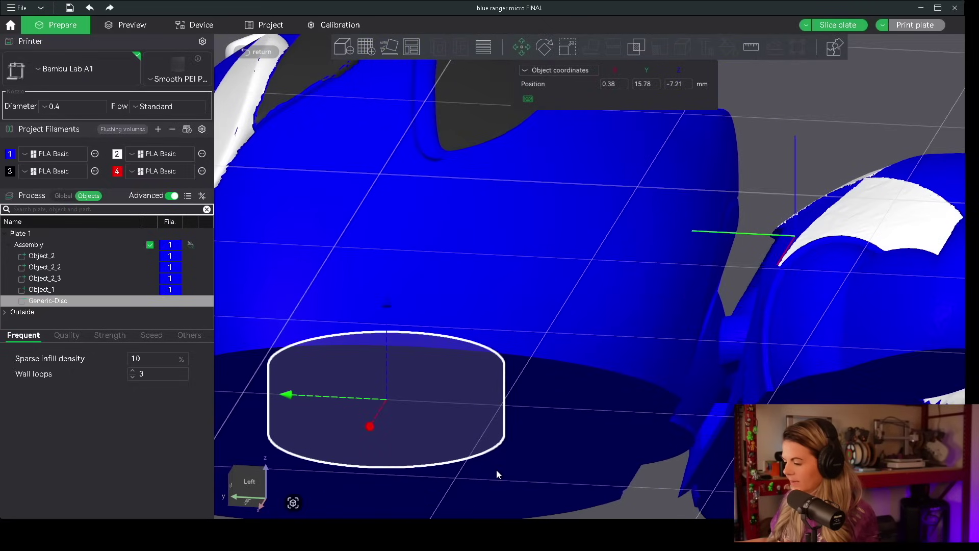
pyautogui.click(89, 7)
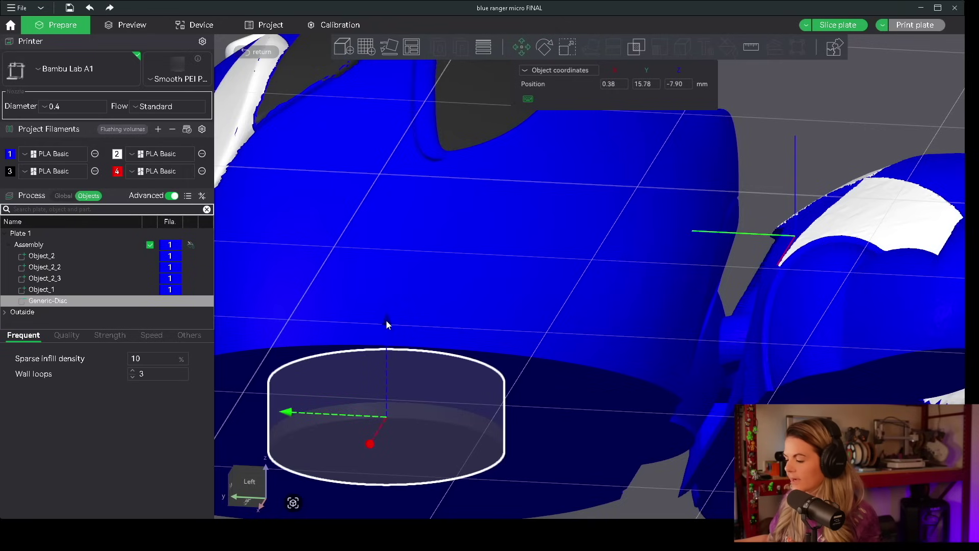
pyautogui.moveTo(386, 320); pyautogui.dragTo(382, 308)
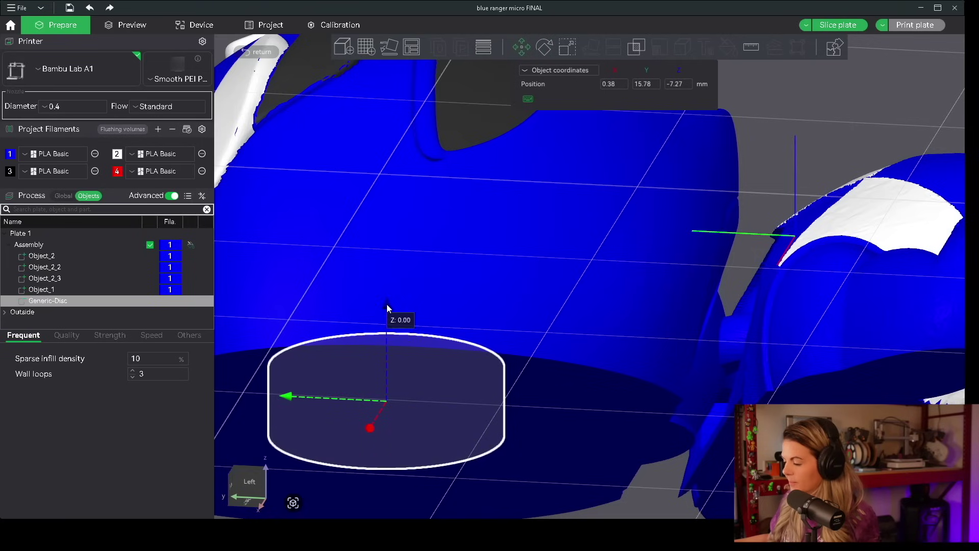
pyautogui.moveTo(387, 305); pyautogui.dragTo(388, 302)
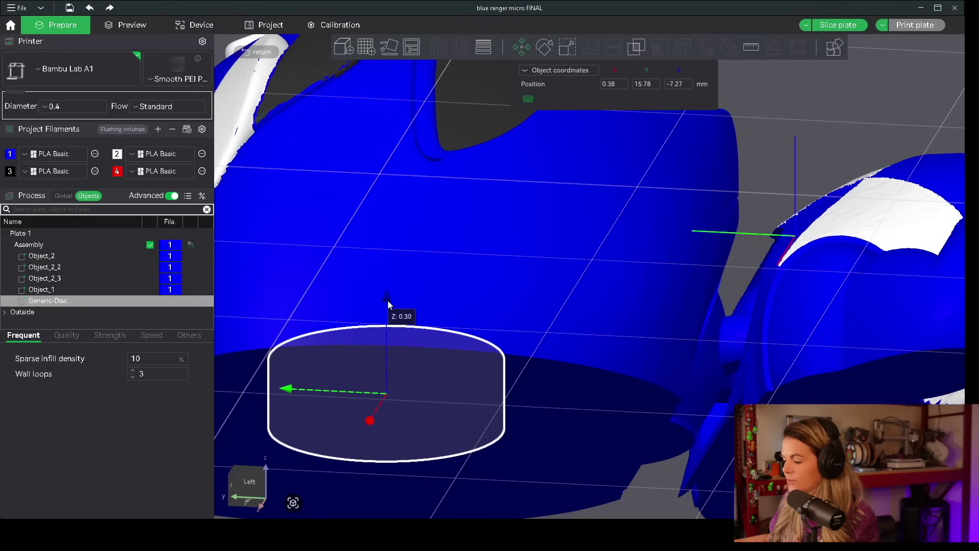
pyautogui.click(137, 26)
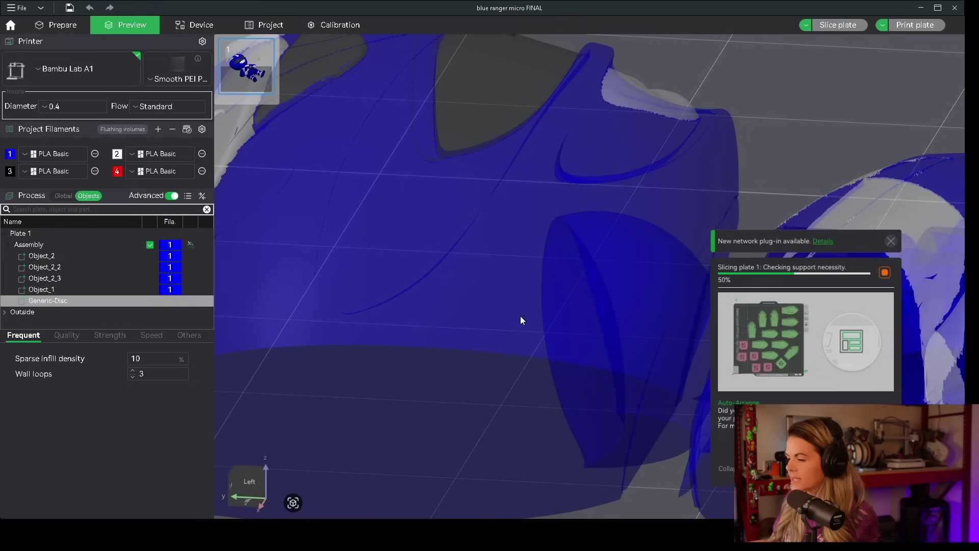
# - Zoom and orbit the finished slice (7h57m, 109.18 g) to view the figure
pyautogui.scroll(-5, 557, 333)
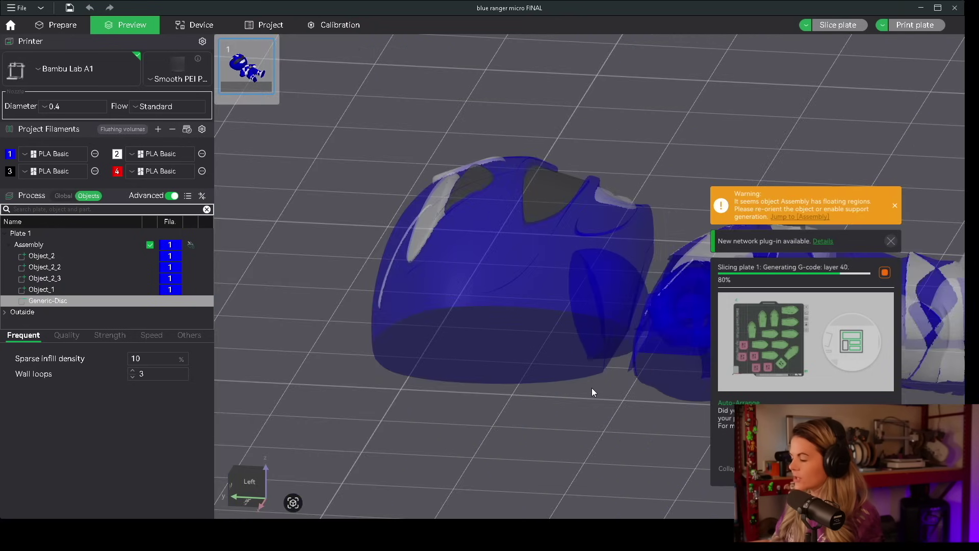
pyautogui.scroll(5, 595, 439)
pyautogui.moveTo(593, 408); pyautogui.dragTo(290, 280)
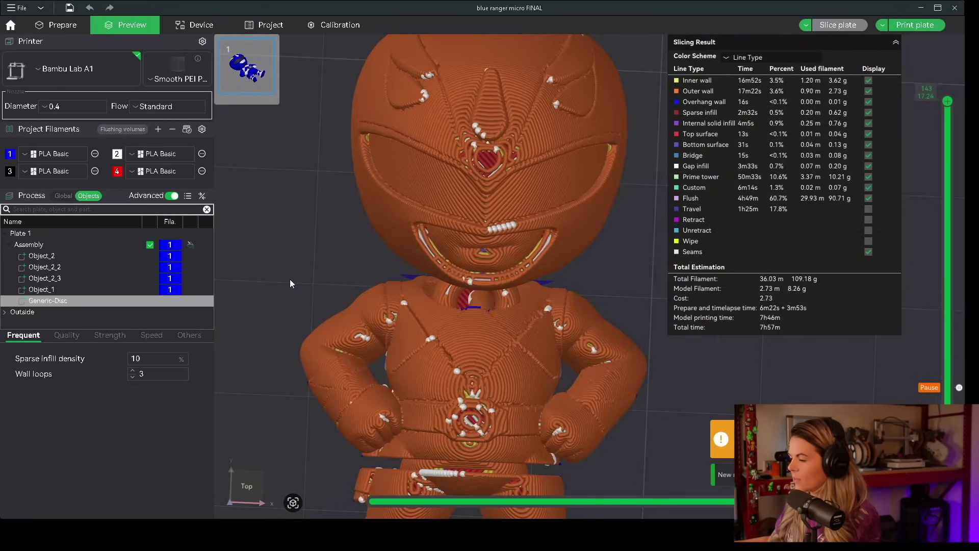
pyautogui.scroll(2, 290, 280)
# - Add a pause at layer 23 (2.84 mm) in the sliced preview, where the magnet cavity gets covered
pyautogui.scroll(-5, 289, 279)
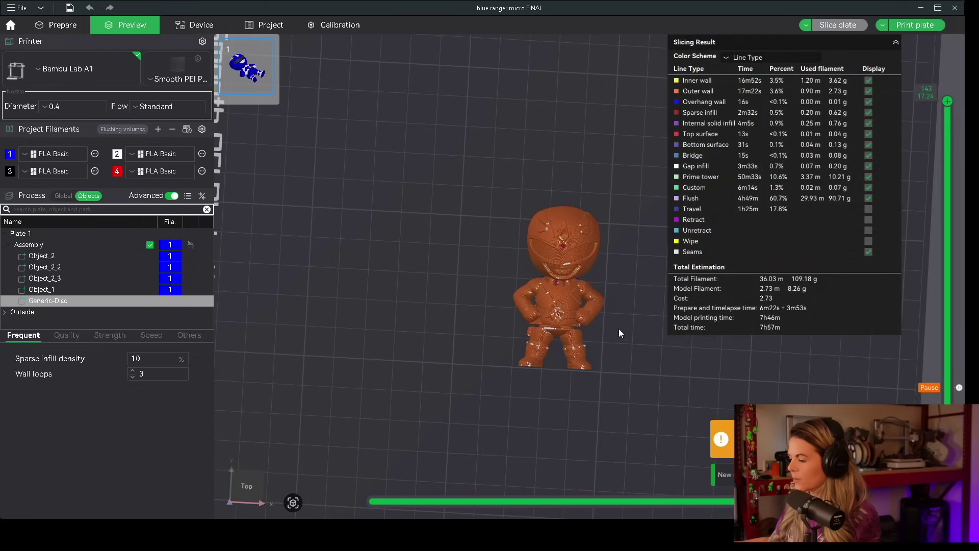
pyautogui.moveTo(619, 328); pyautogui.dragTo(518, 209)
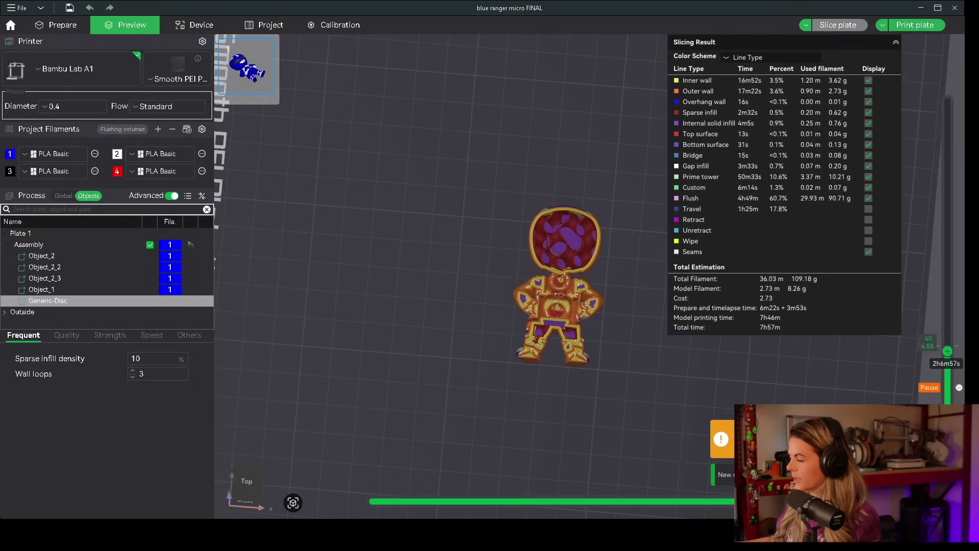
pyautogui.moveTo(947, 351); pyautogui.dragTo(947, 395)
pyautogui.press('z')
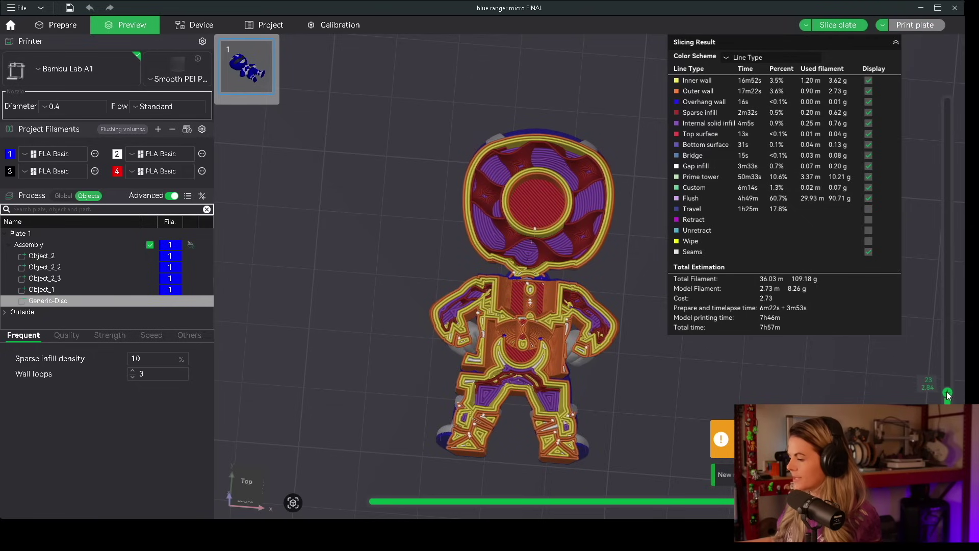
pyautogui.moveTo(947, 396); pyautogui.dragTo(949, 397)
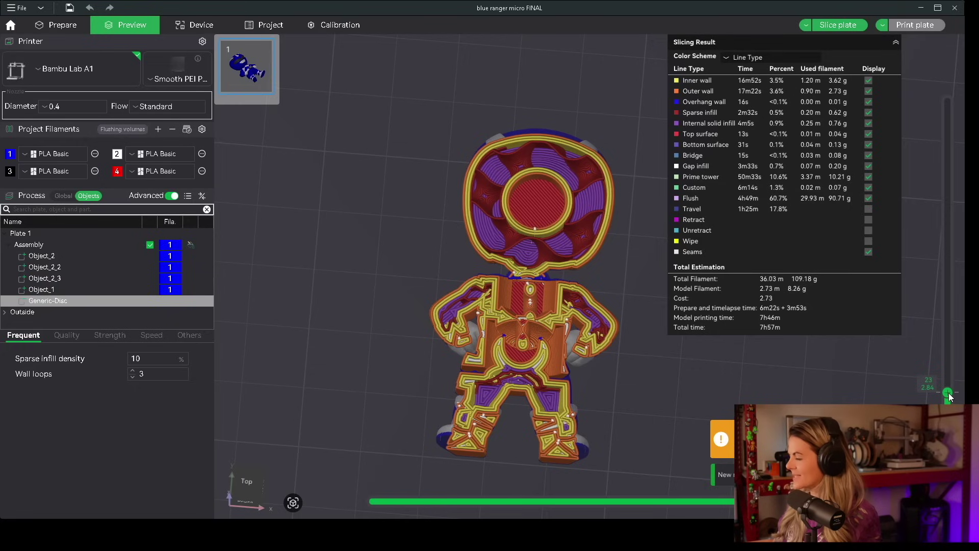
pyautogui.rightClick(949, 394)
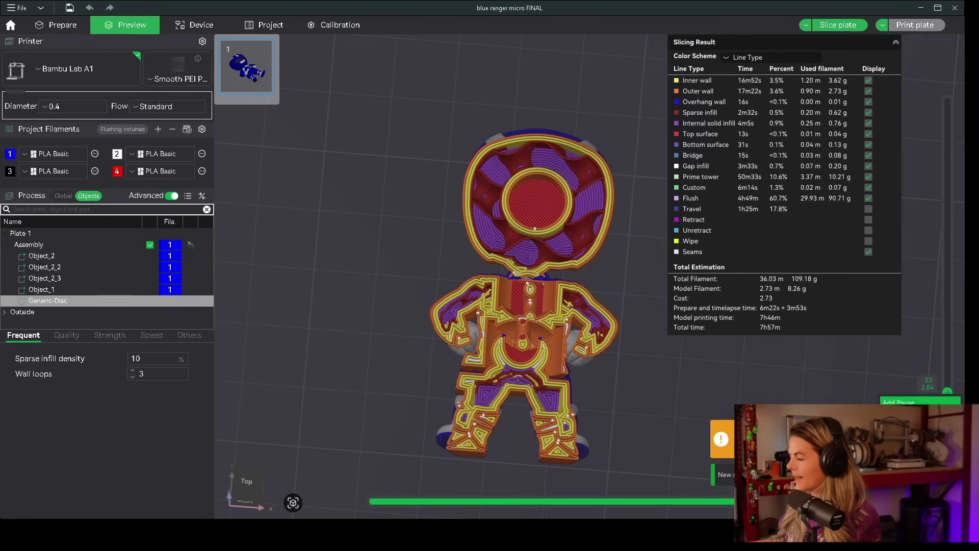
pyautogui.click(906, 403)
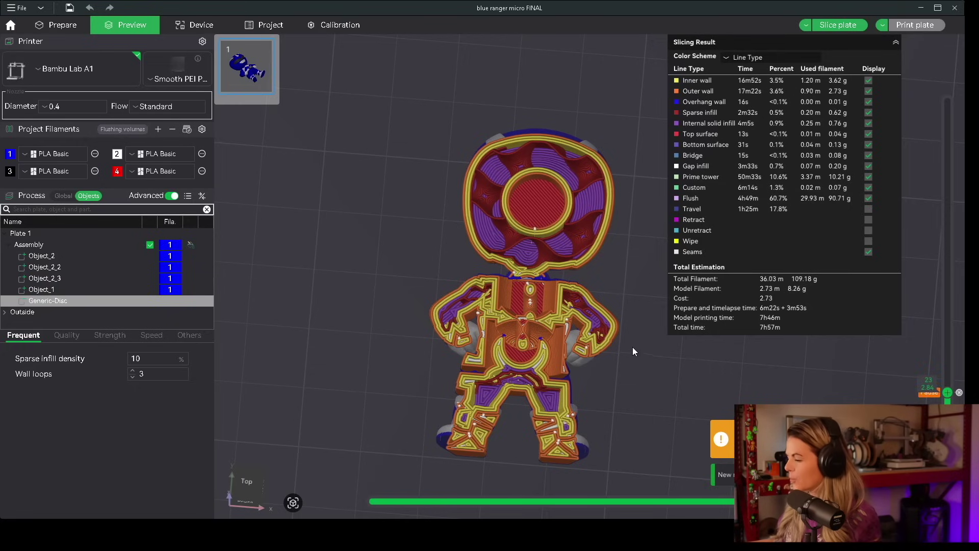
pyautogui.moveTo(632, 347); pyautogui.dragTo(480, 252)
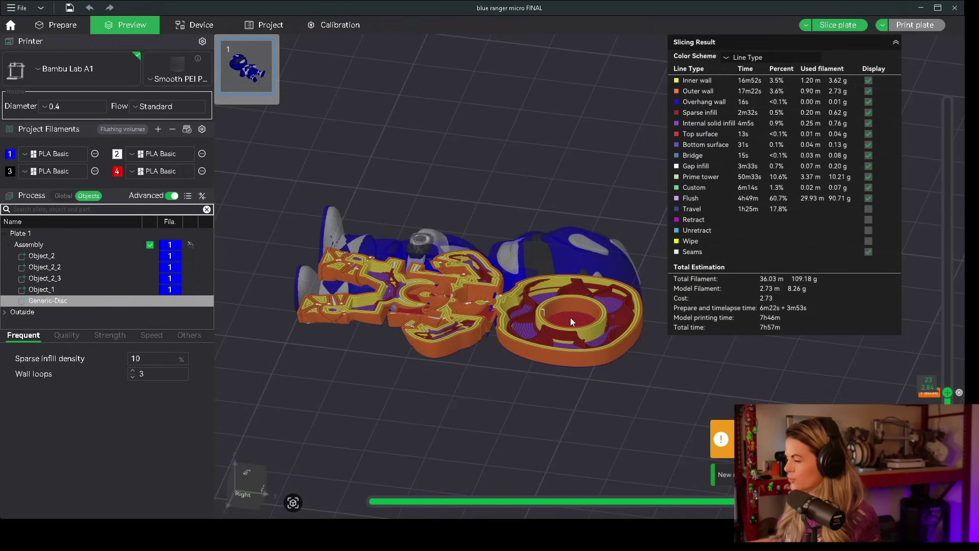
pyautogui.scroll(-4, 582, 371)
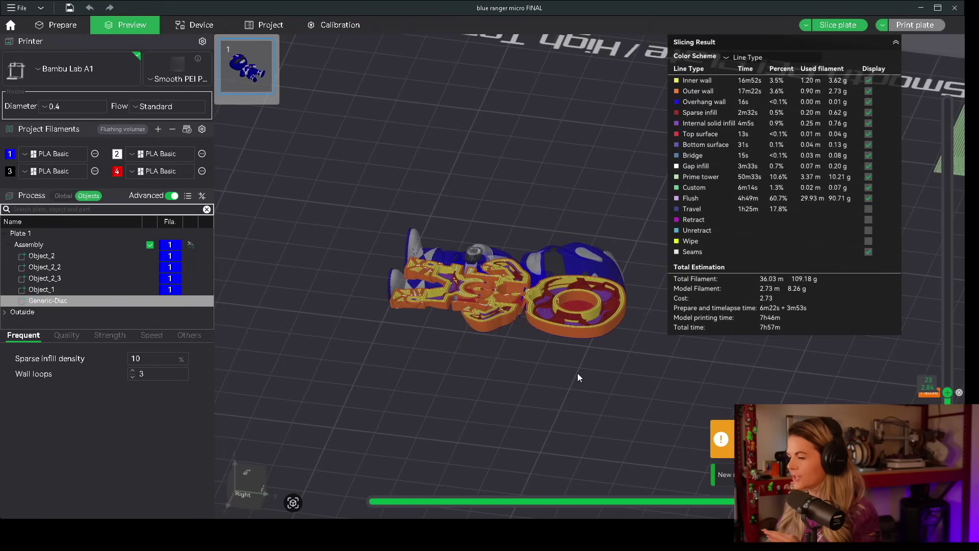